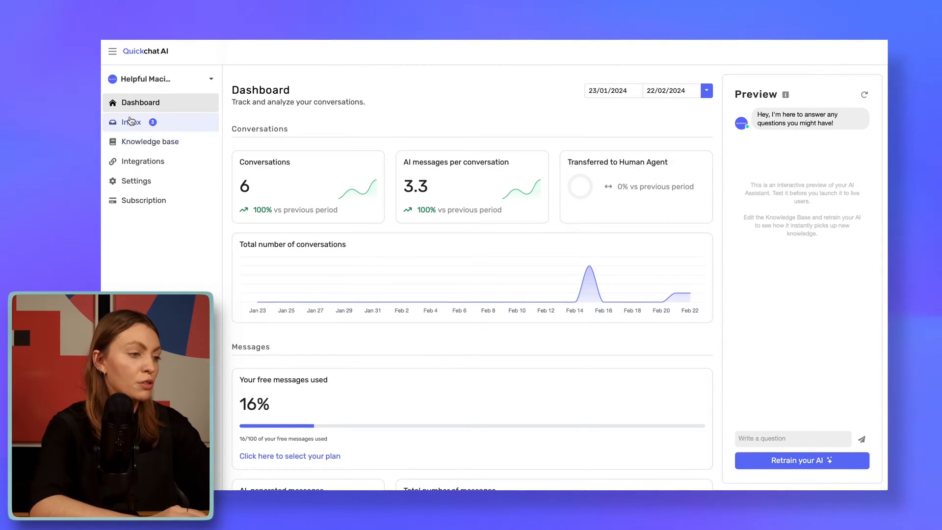
Review the assistant's short description, AI guidelines and stored sources in the knowledge base
{"action": "left_click", "coordinate": [132, 141]}
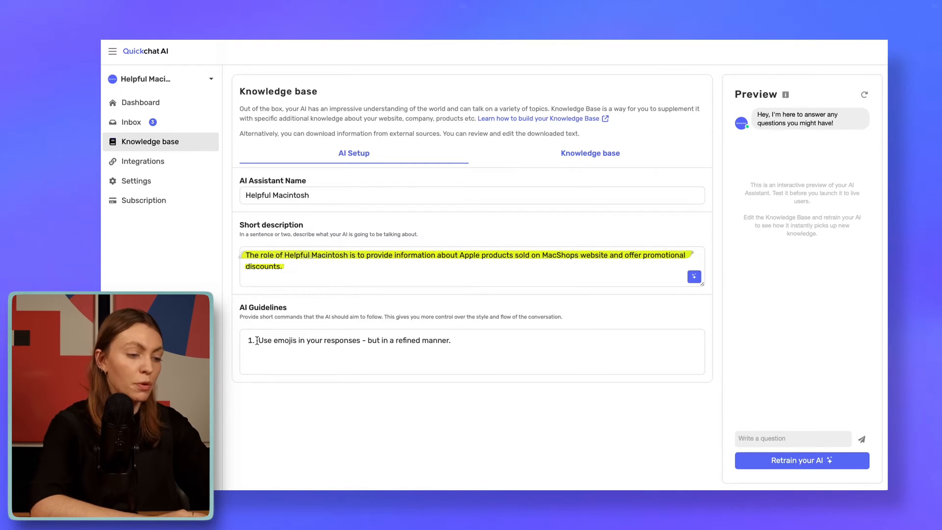
{"action": "left_click_drag", "start_coordinate": [256, 340], "coordinate": [473, 342]}
{"action": "left_click", "coordinate": [586, 157]}
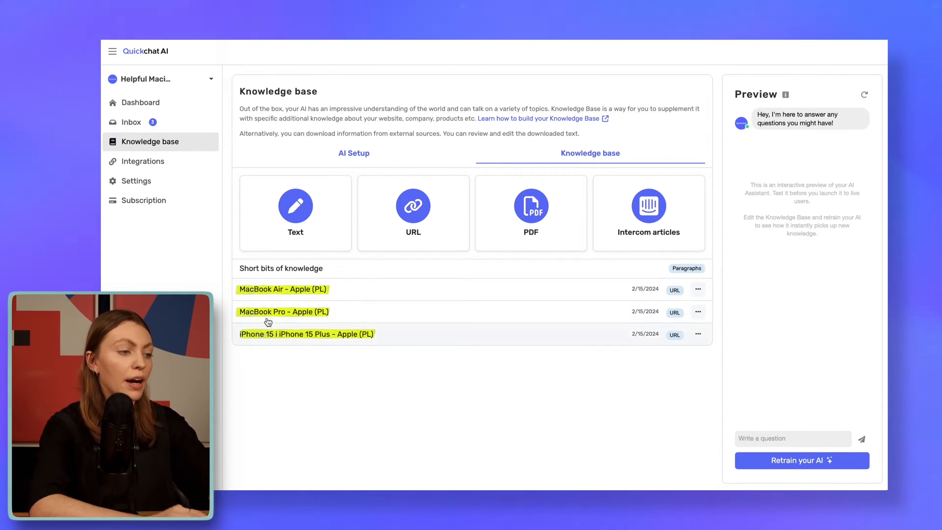
Set the AI Personality to "Humorous - keep the user entertained!" and the AI Profession to Shopping Assistant
{"action": "left_click", "coordinate": [149, 184]}
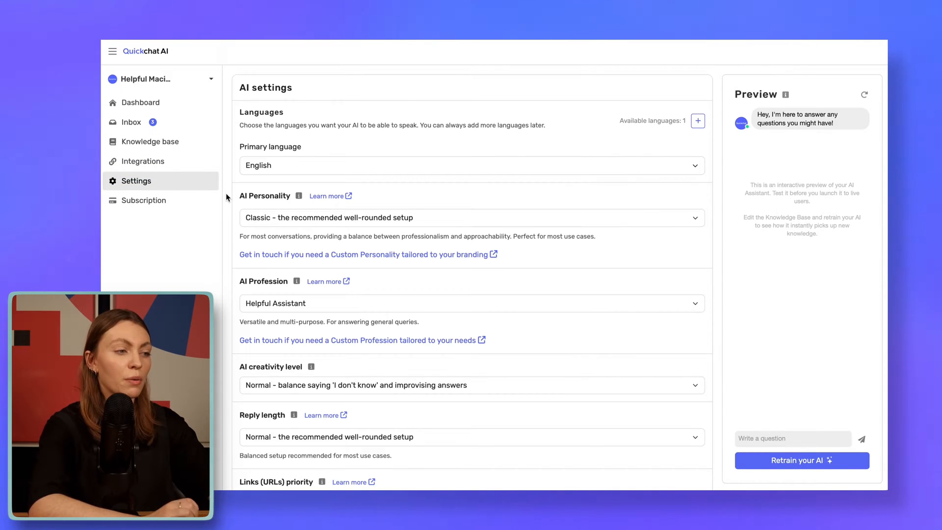
{"action": "left_click", "coordinate": [270, 217]}
{"action": "left_click", "coordinate": [272, 228]}
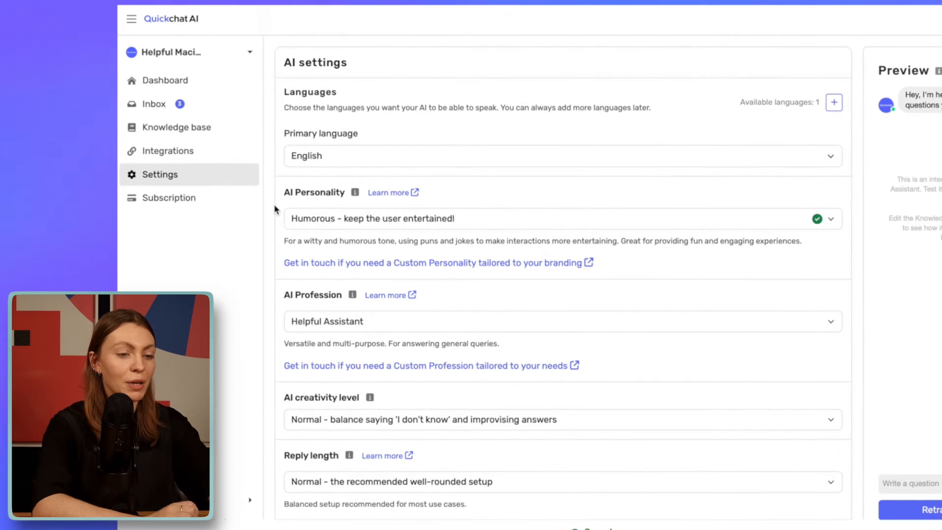
{"action": "scroll", "coordinate": [273, 211], "scroll_direction": "down", "scroll_amount": 1}
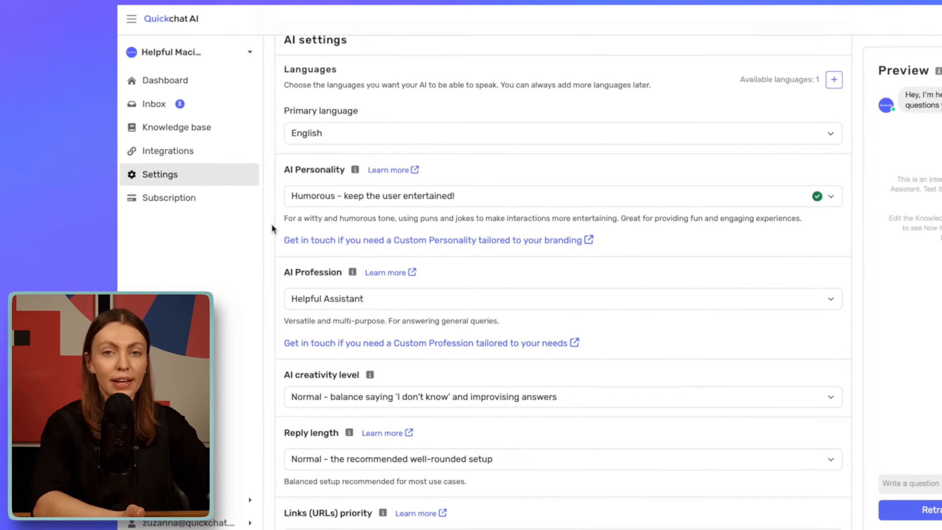
{"action": "left_click", "coordinate": [327, 303]}
{"action": "left_click", "coordinate": [326, 327]}
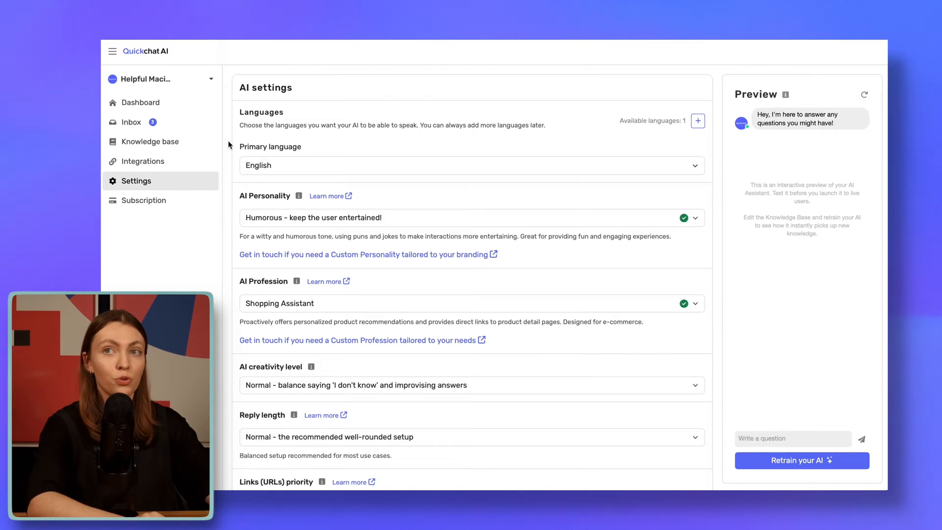
Open the Telegram integration for the assistant and enable Telegram
{"action": "left_click", "coordinate": [182, 162]}
{"action": "scroll", "coordinate": [375, 300], "scroll_direction": "down", "scroll_amount": 1}
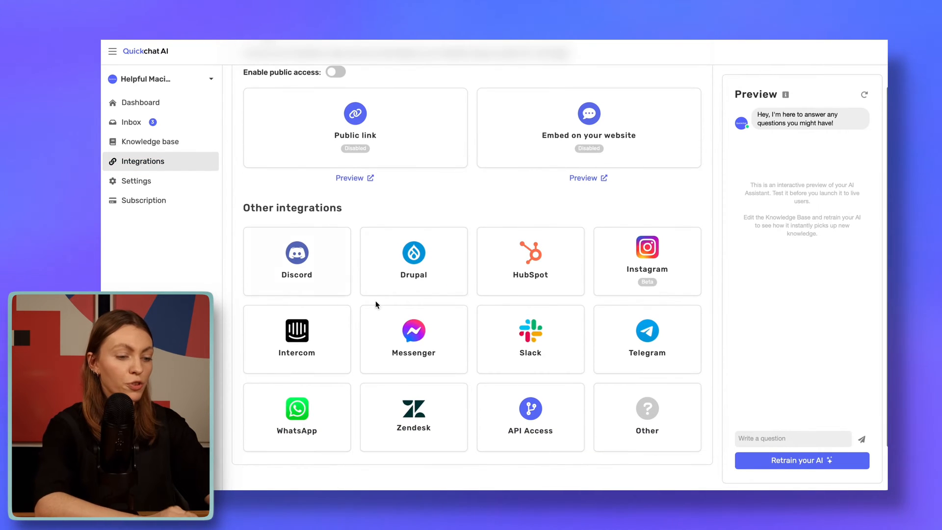
{"action": "left_click", "coordinate": [624, 353]}
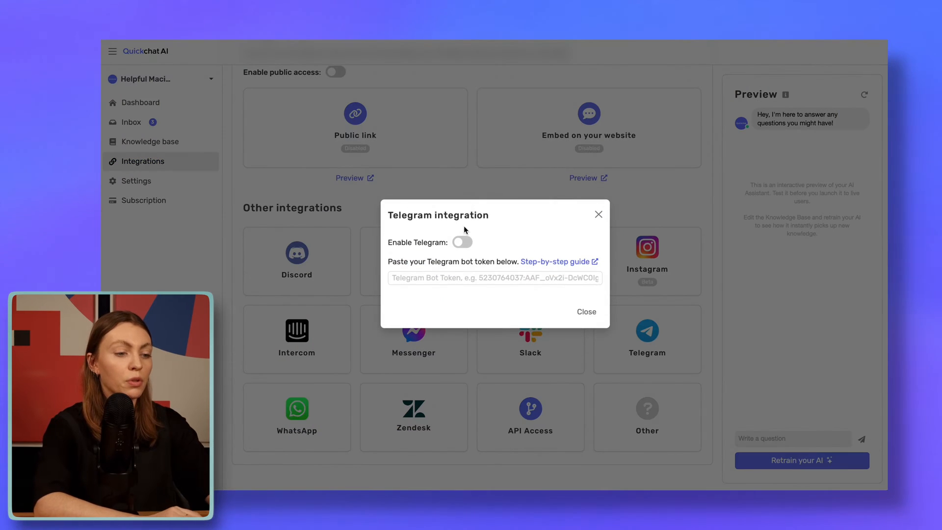
{"action": "left_click", "coordinate": [463, 242]}
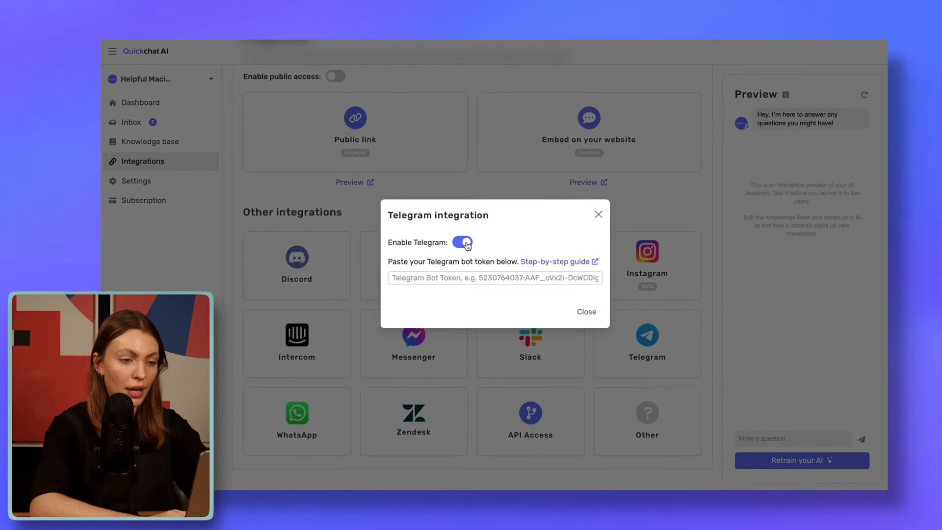
Switch to the Telegram app, find the verified BotFather account and start a chat with it
{"action": "mouse_move", "coordinate": [485, 485]}
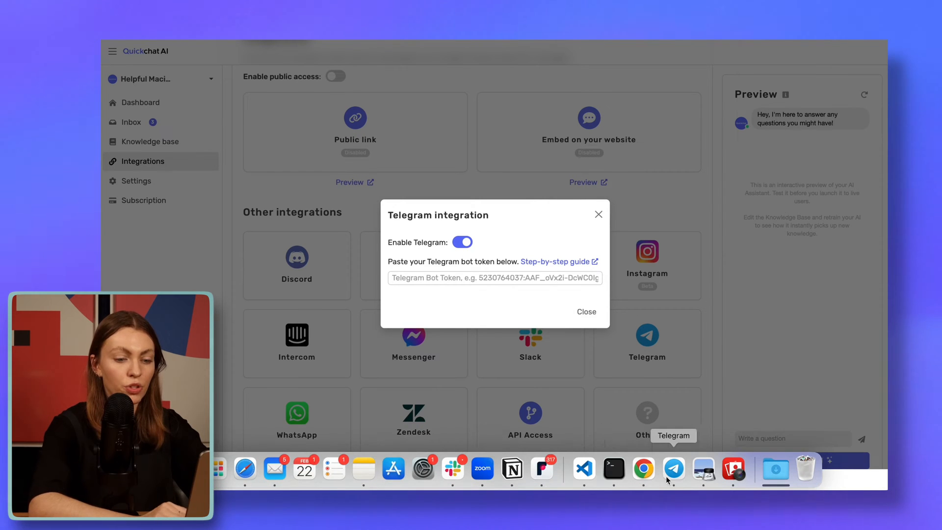
{"action": "left_click", "coordinate": [676, 469]}
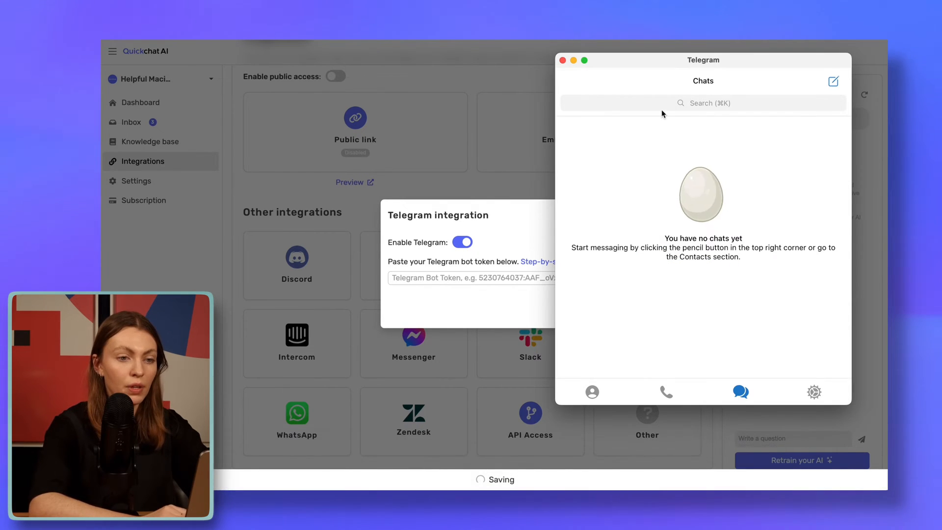
{"action": "left_click", "coordinate": [655, 106]}
{"action": "type", "text": "Bot"}
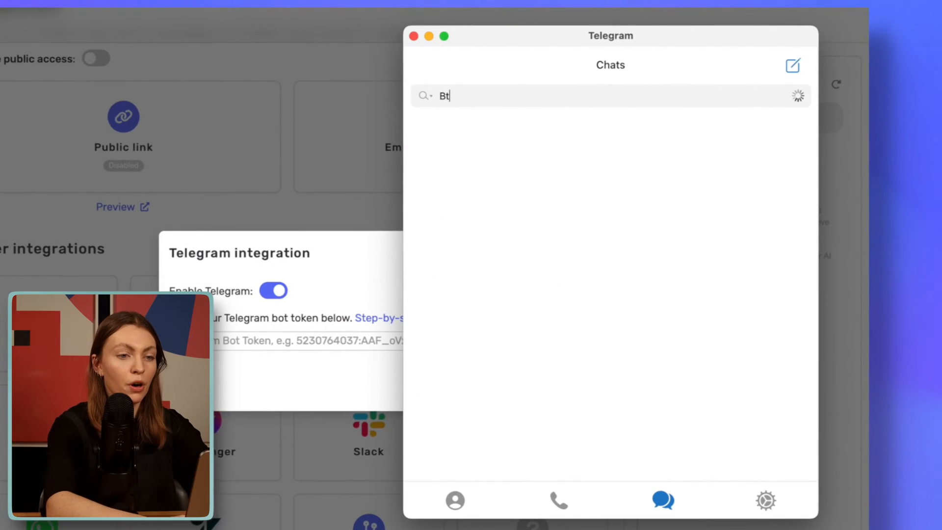
{"action": "type", "text": "Father"}
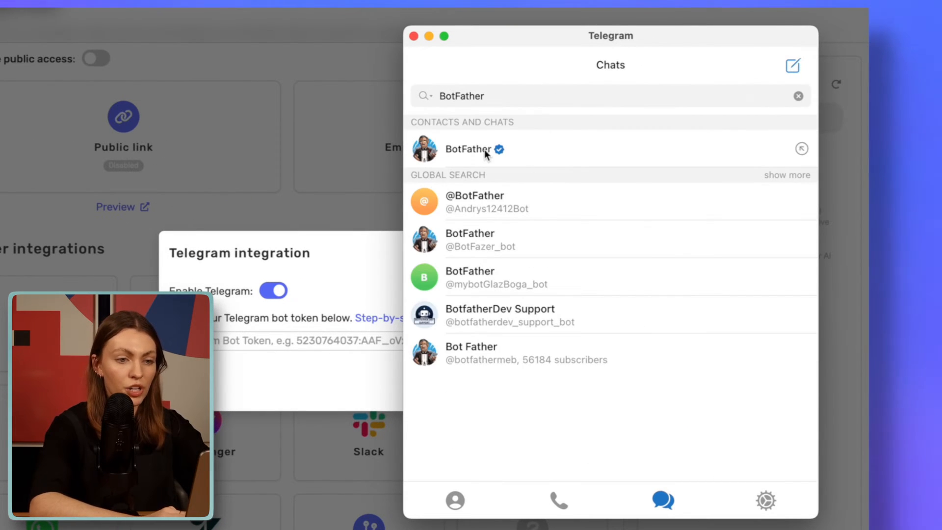
{"action": "left_click", "coordinate": [484, 149]}
{"action": "left_click", "coordinate": [519, 495]}
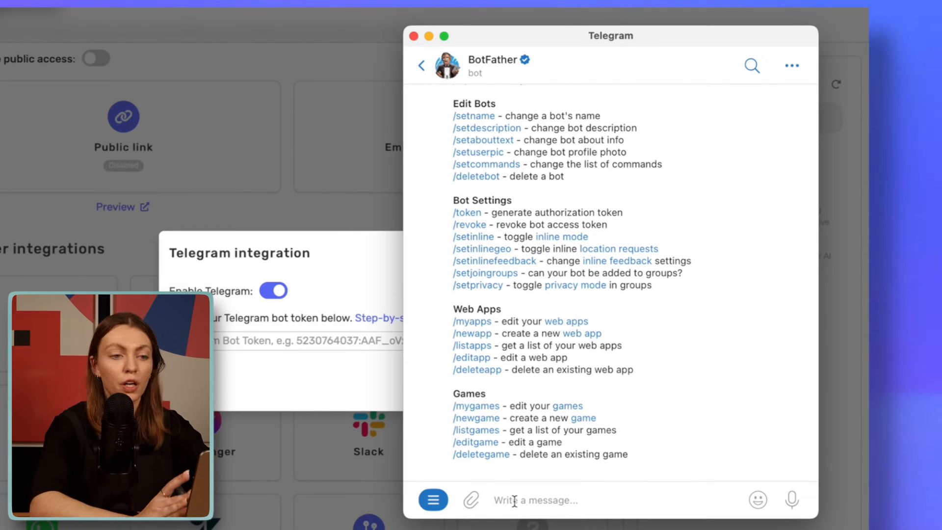
Request a new bot from BotFather with the /newbot command and name it "Helpful Macintosh"
{"action": "scroll", "coordinate": [488, 212], "scroll_direction": "up", "scroll_amount": 4}
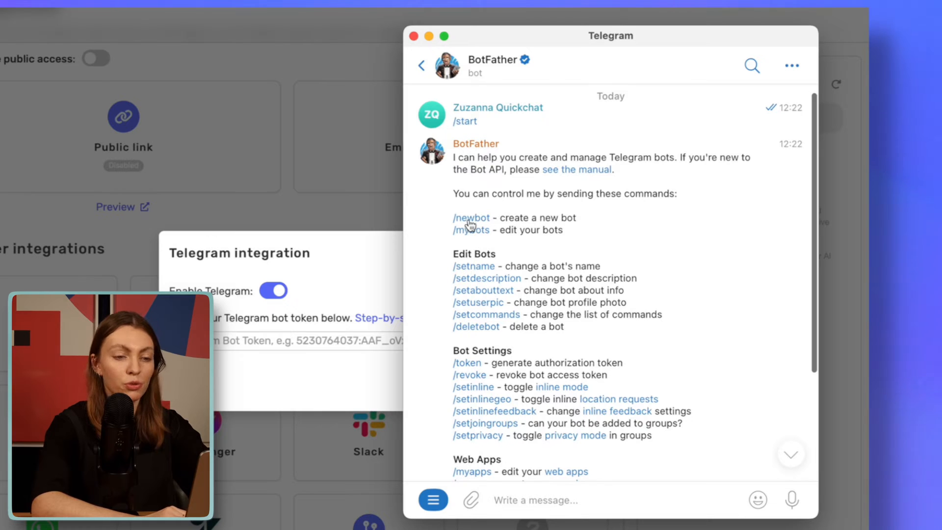
{"action": "left_click", "coordinate": [469, 220]}
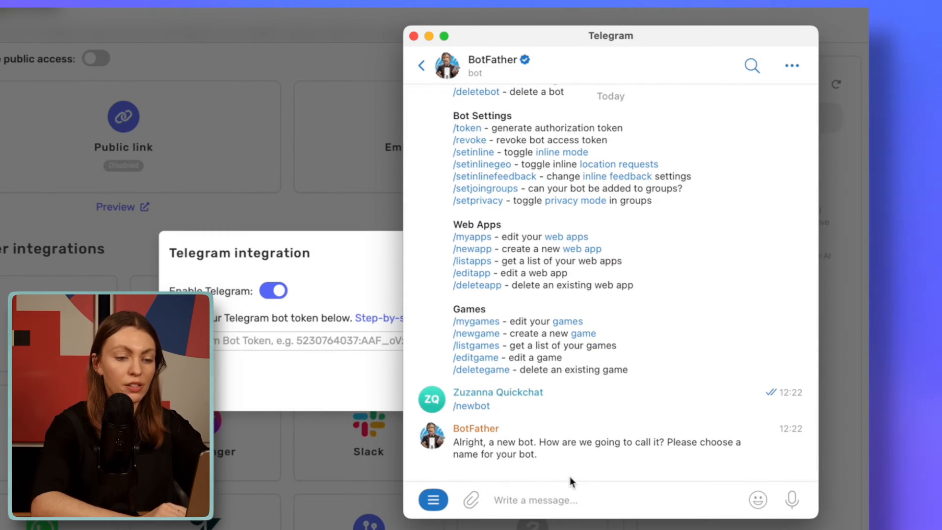
{"action": "type", "text": "H"}
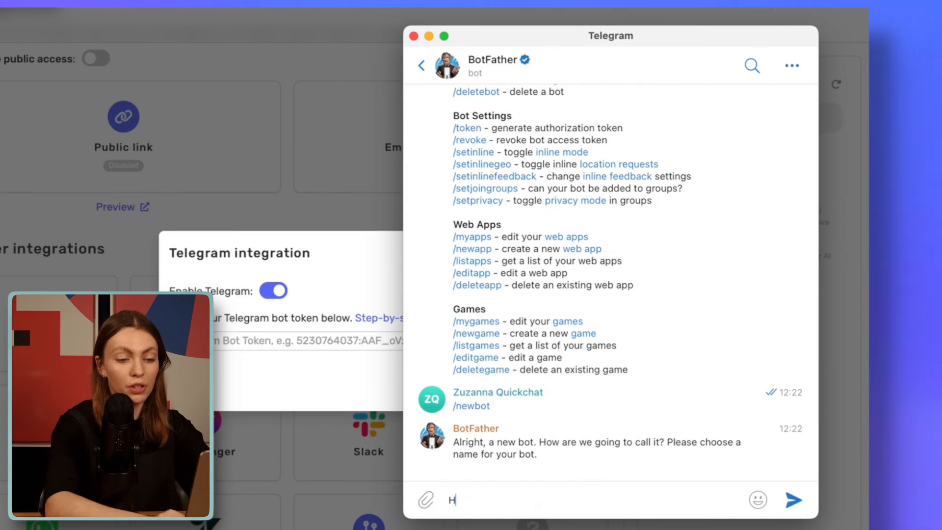
{"action": "type", "text": "elpfu"}
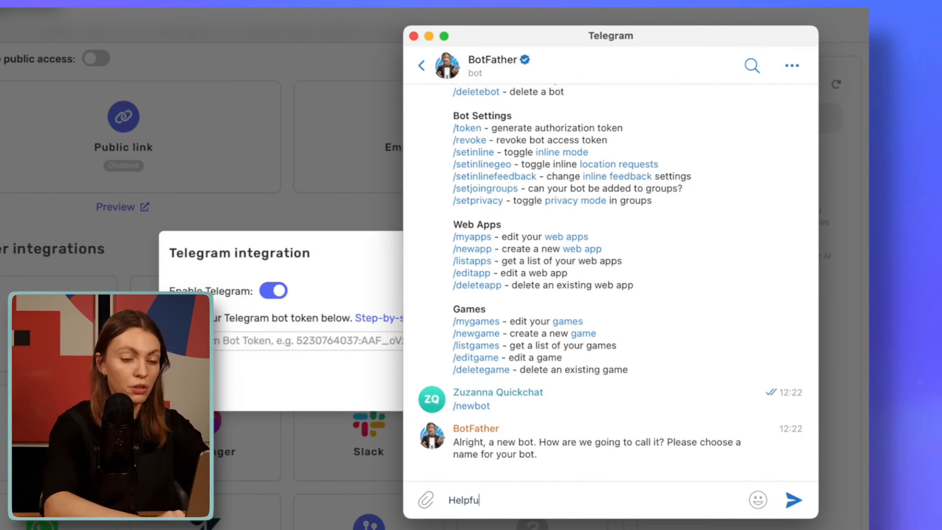
{"action": "type", "text": "l Macintosh"}
{"action": "key", "text": "Return"}
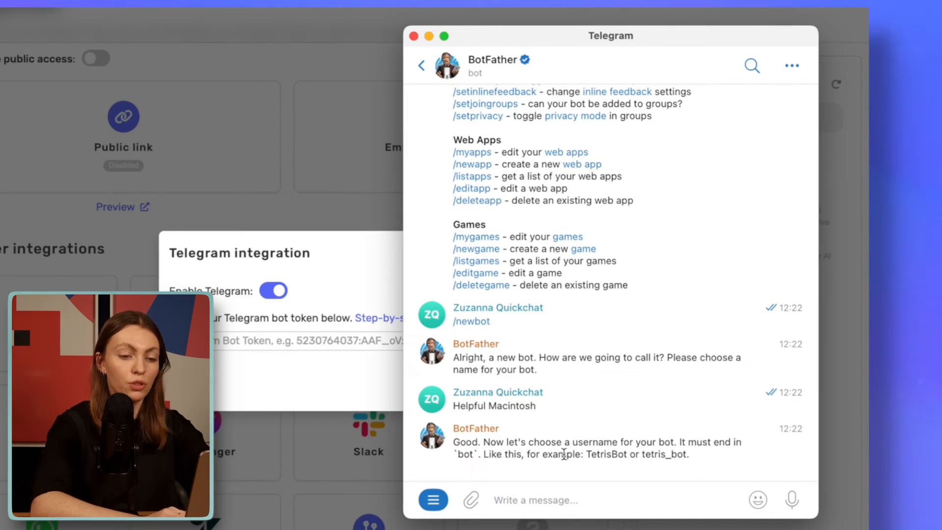
Give the new bot the username HelpfulMacintoshBot
{"action": "type", "text": "Help"}
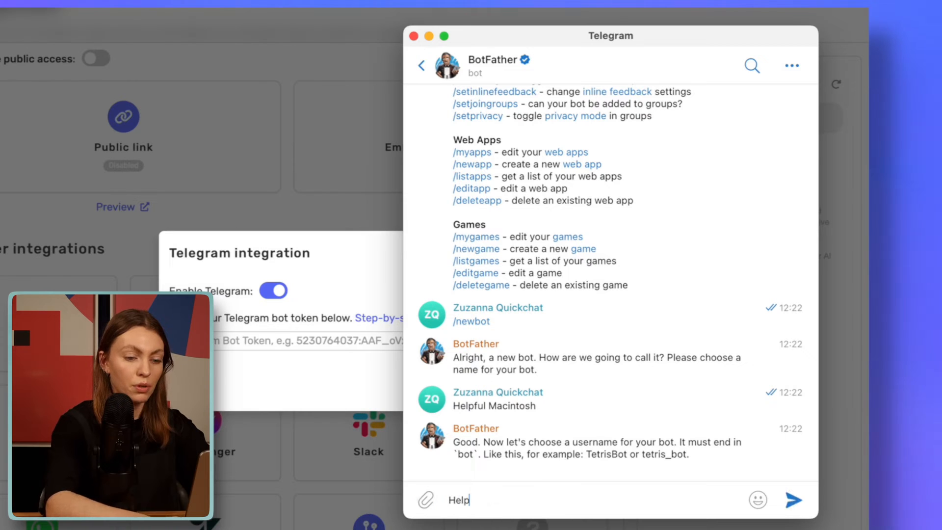
{"action": "type", "text": "fulMac"}
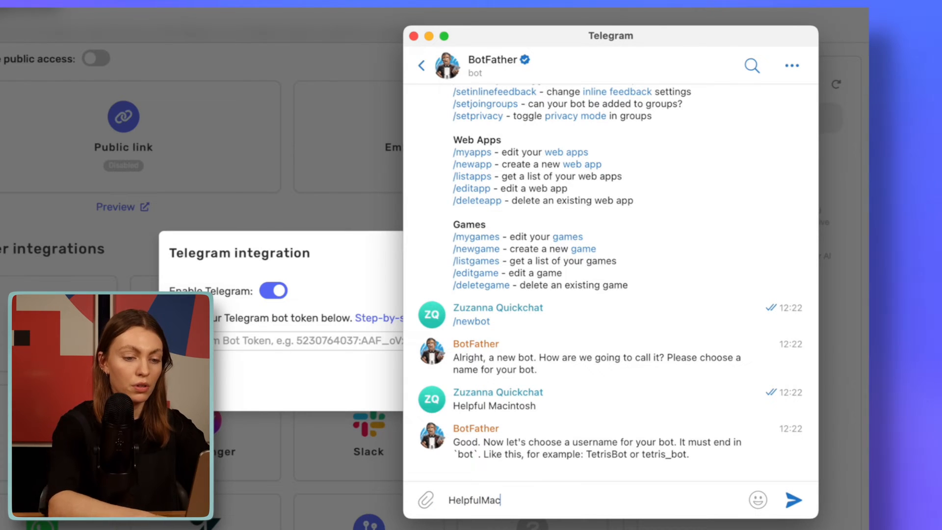
{"action": "type", "text": "intoshBot"}
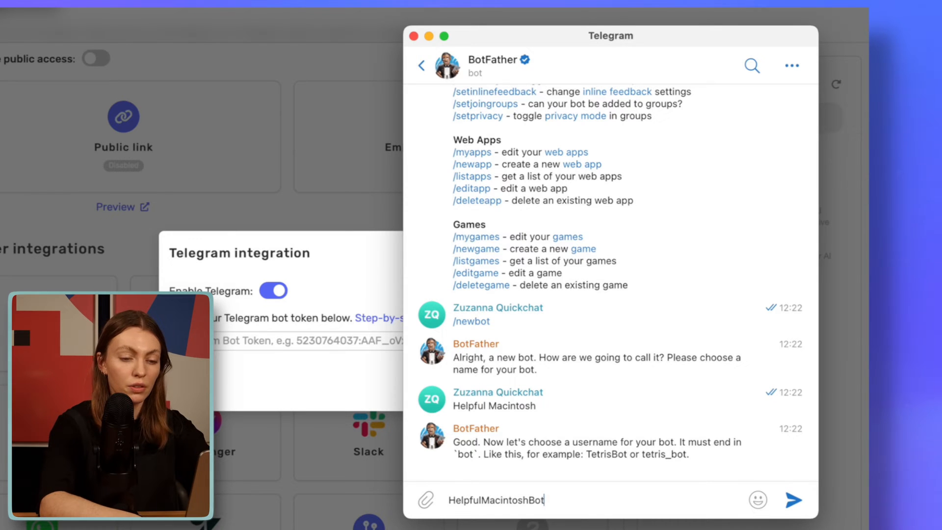
{"action": "key", "text": "Return"}
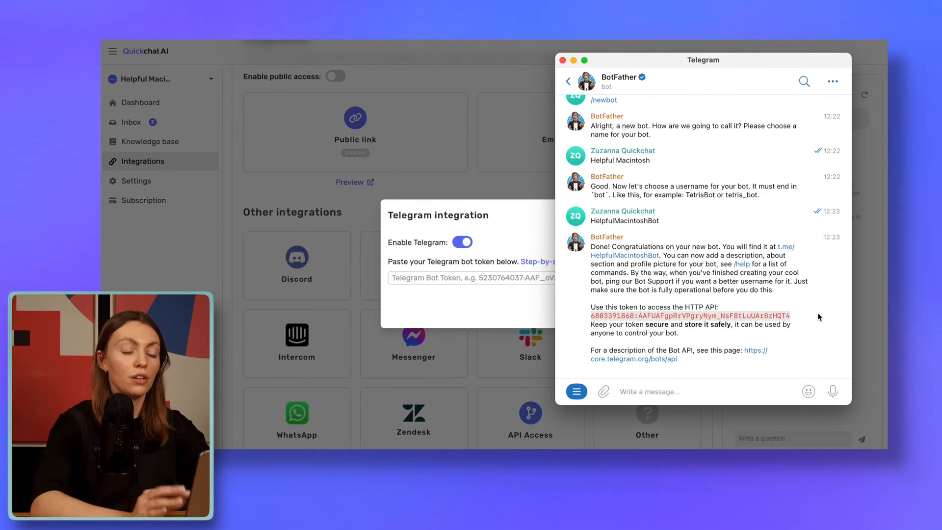
Return to Quickchat AI, paste the bot token into the Telegram integration, and reopen the integration to check the entry
{"action": "left_click", "coordinate": [521, 232]}
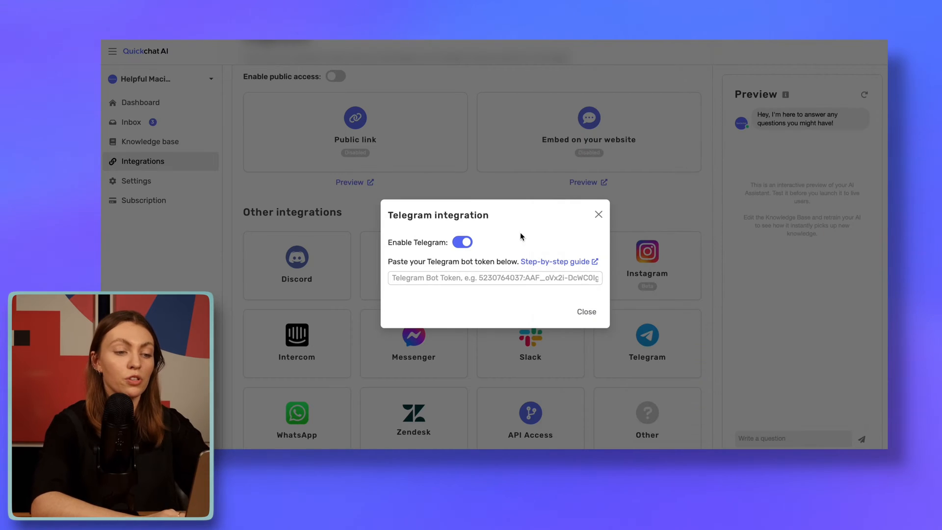
{"action": "left_click", "coordinate": [499, 278]}
{"action": "key", "text": "ctrl+v"}
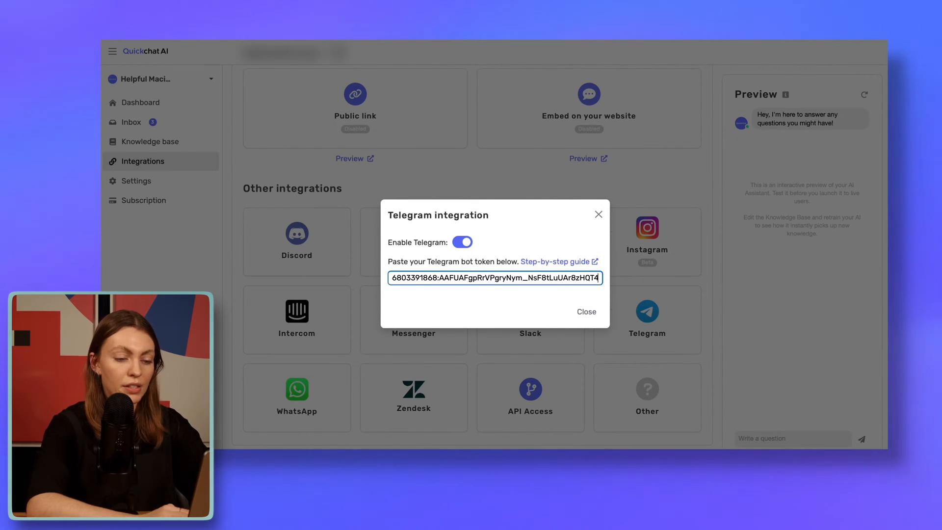
{"action": "left_click", "coordinate": [598, 216]}
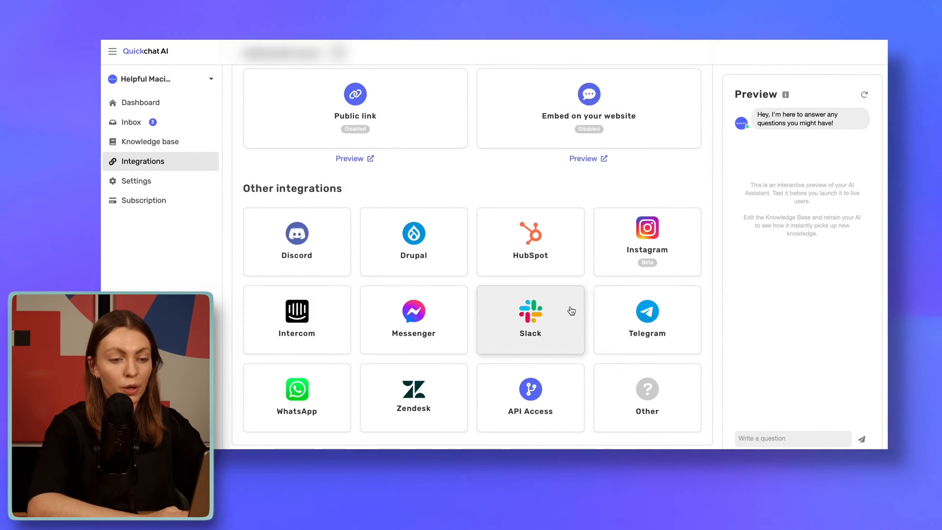
{"action": "left_click", "coordinate": [625, 309]}
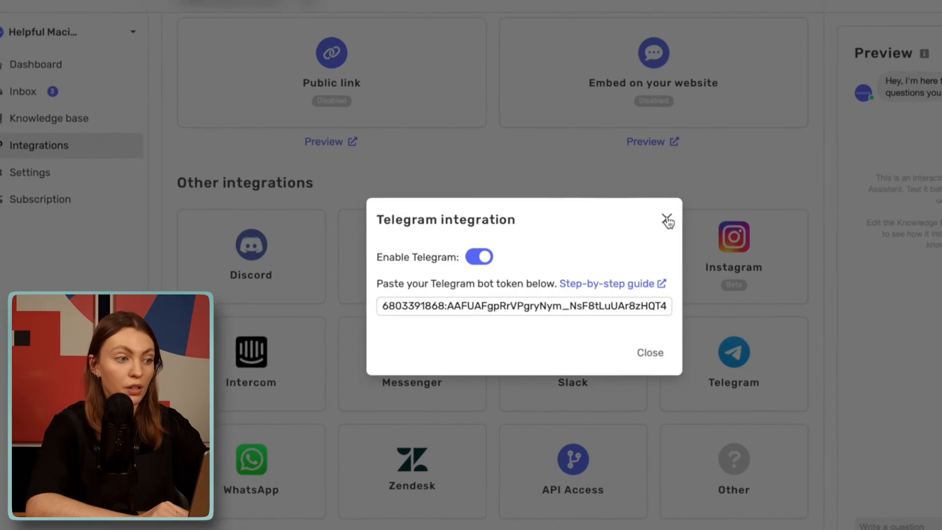
{"action": "left_click", "coordinate": [668, 220]}
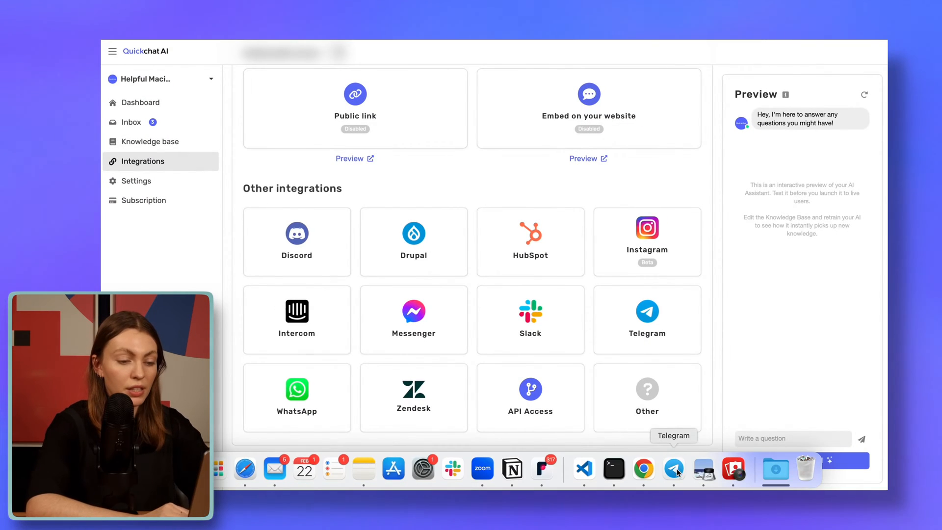
Switch to Telegram, open the new bot's chat from BotFather's link and start the bot, moving the window fully into view
{"action": "left_click", "coordinate": [675, 469]}
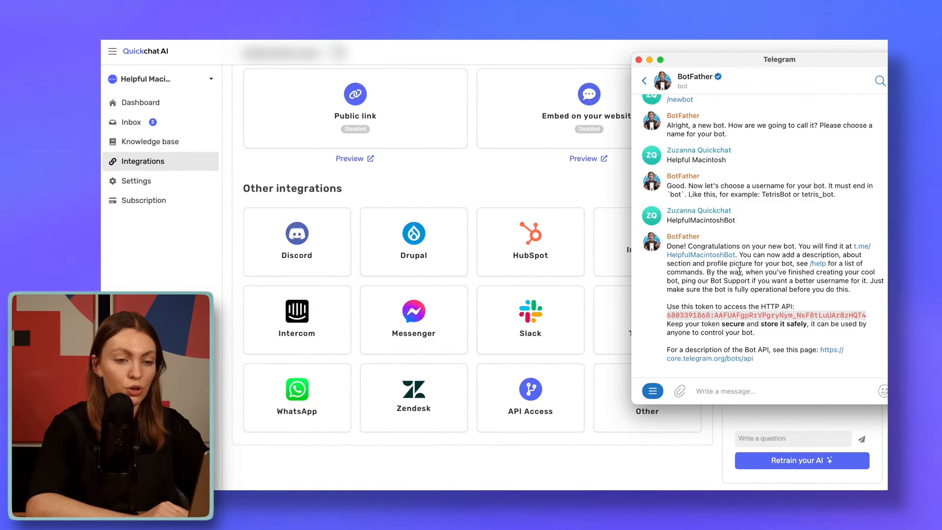
{"action": "left_click", "coordinate": [710, 255]}
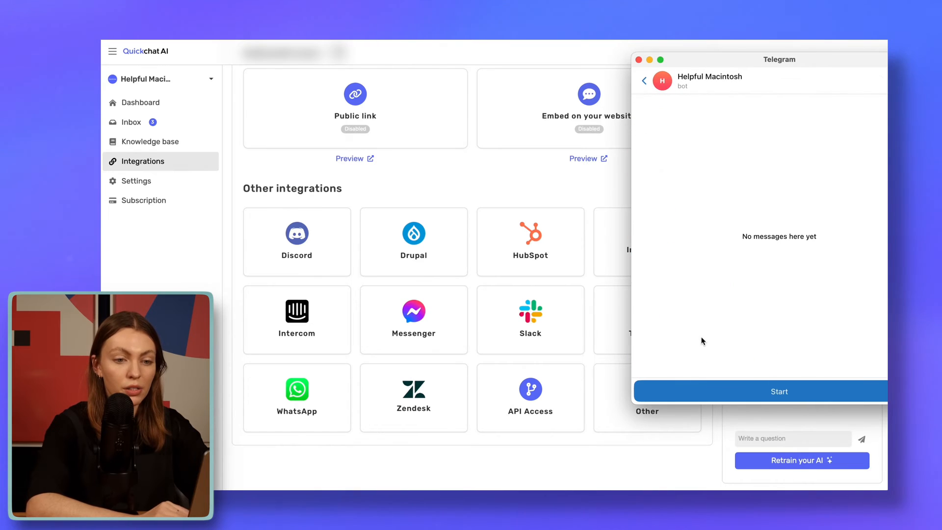
{"action": "left_click", "coordinate": [709, 391]}
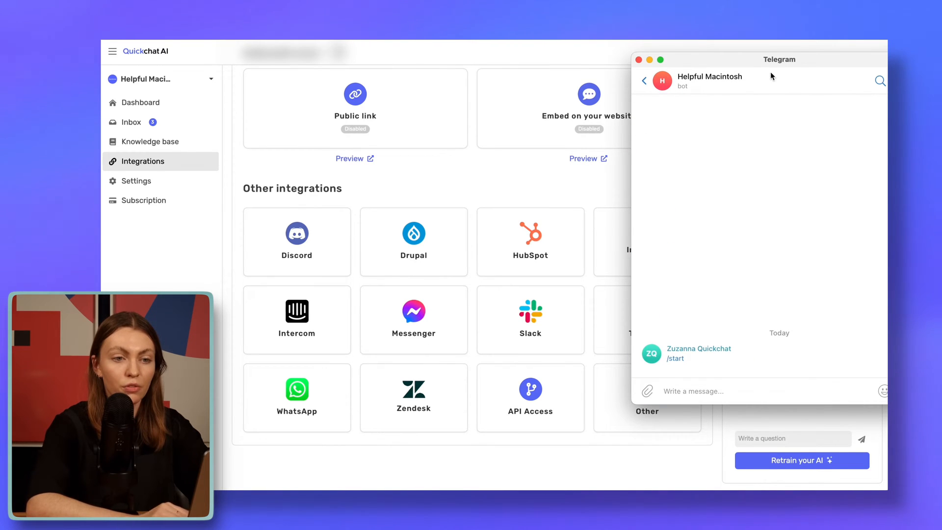
{"action": "left_click_drag", "start_coordinate": [768, 59], "coordinate": [696, 59]}
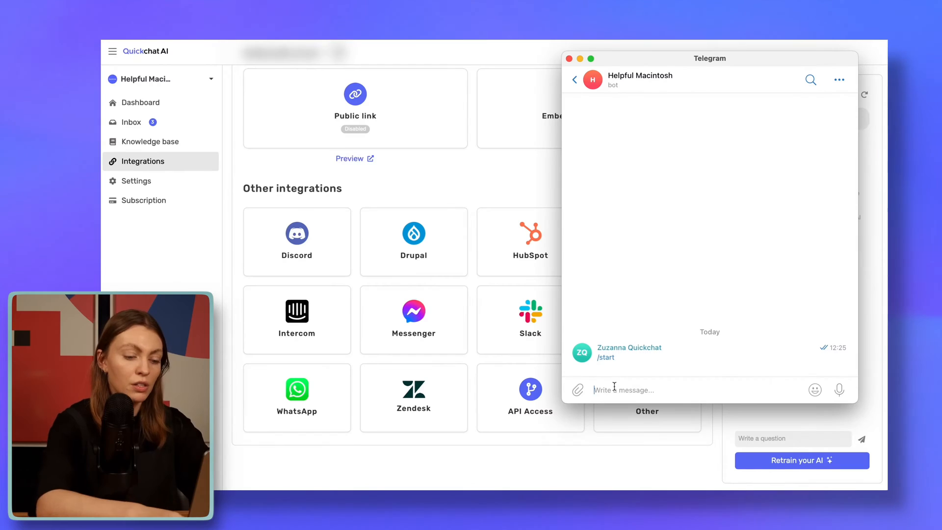
Send the test message "Hey hello" to the Helpful Macintosh bot
{"action": "type", "text": "Hey "}
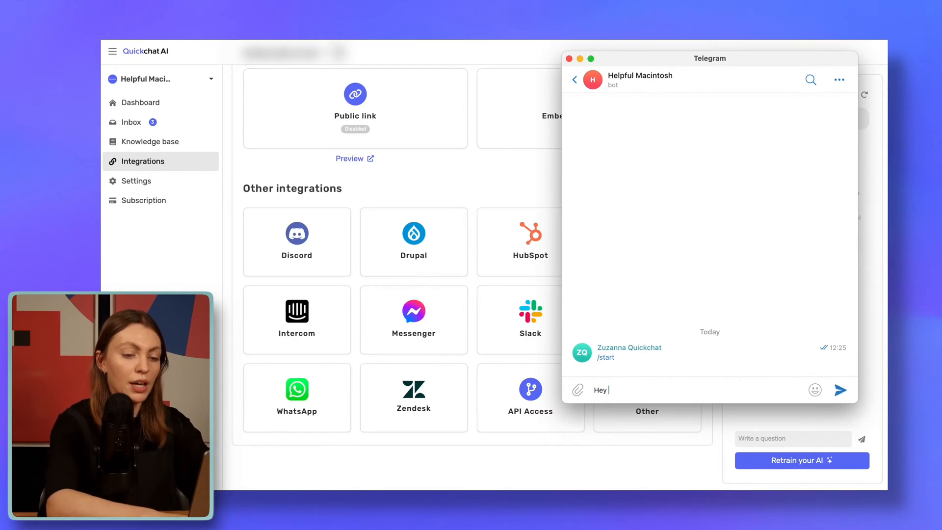
{"action": "type", "text": "h"}
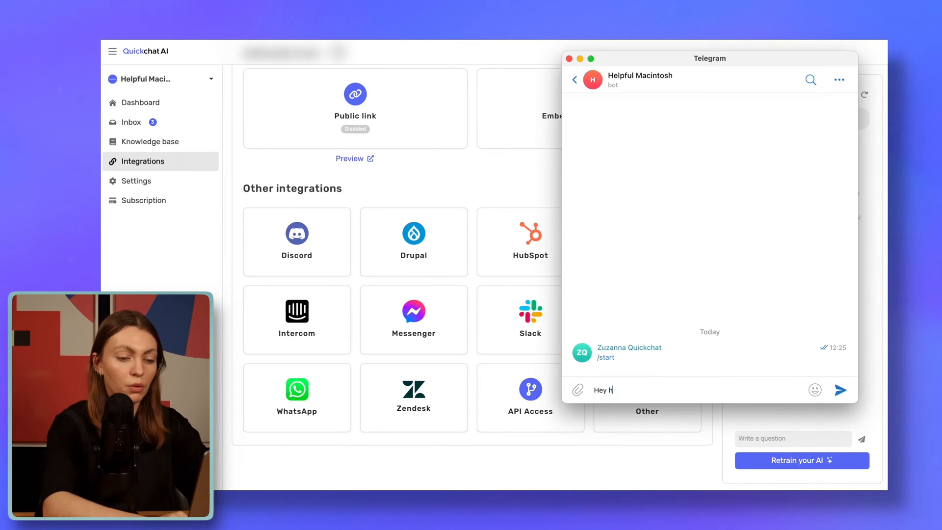
{"action": "type", "text": "ello"}
{"action": "key", "text": "Return"}
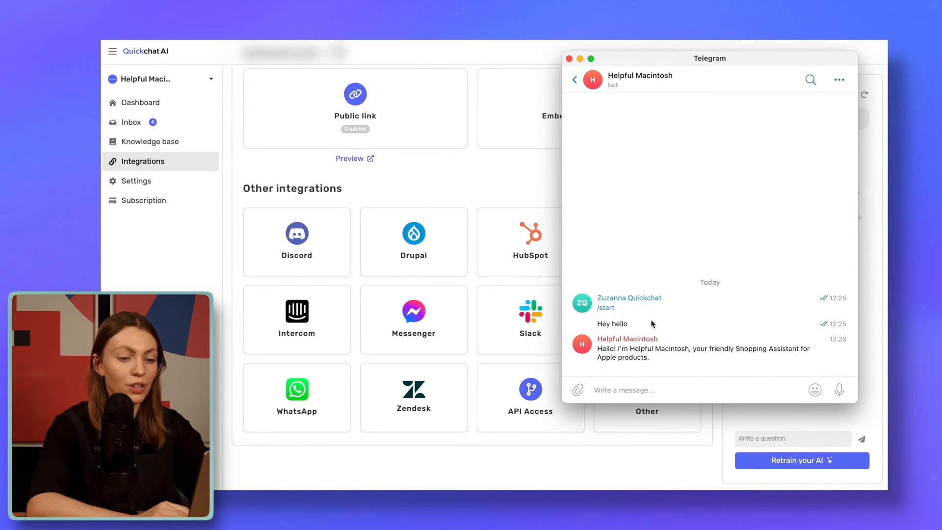
{"action": "left_click_drag", "start_coordinate": [652, 359], "coordinate": [598, 344]}
{"action": "left_click", "coordinate": [659, 359]}
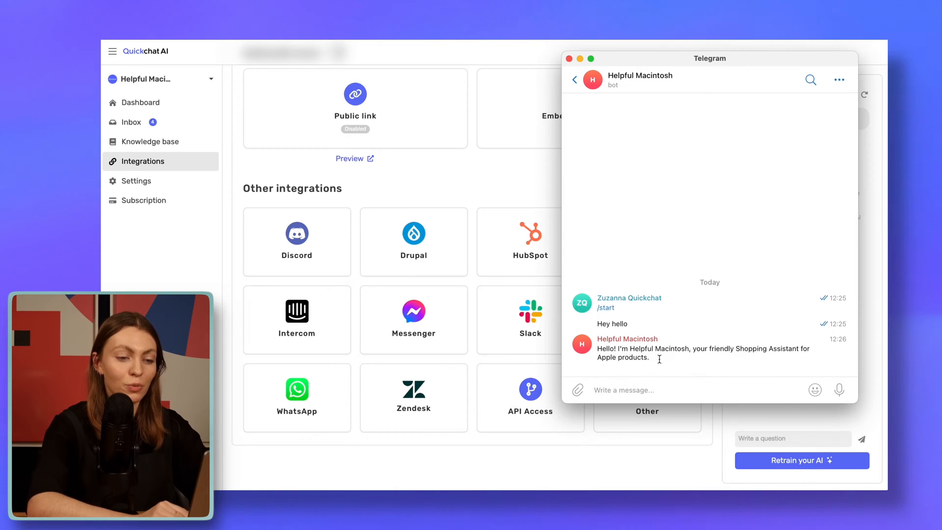
{"action": "left_click_drag", "start_coordinate": [657, 359], "coordinate": [597, 345]}
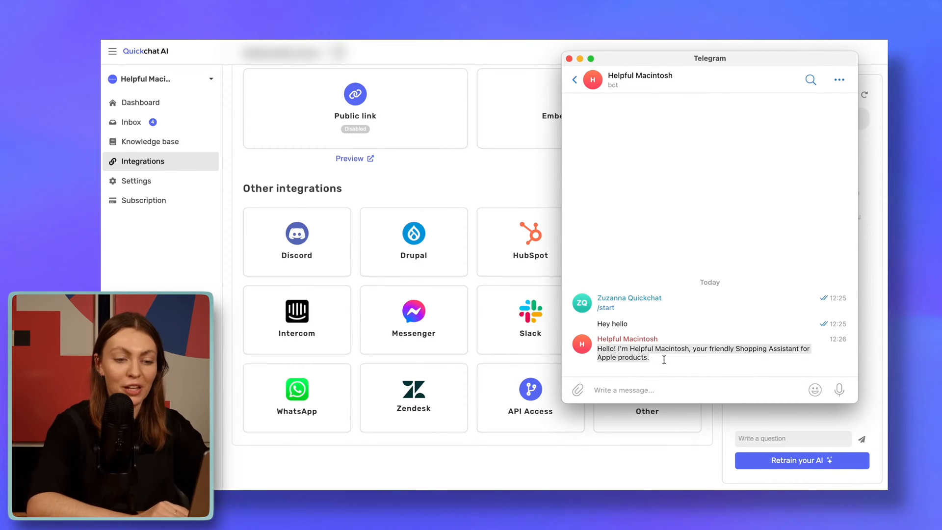
Send the message "Hey I wanna buy a macbook" to the Helpful Macintosh bot
{"action": "left_click", "coordinate": [643, 389]}
{"action": "type", "text": "H"}
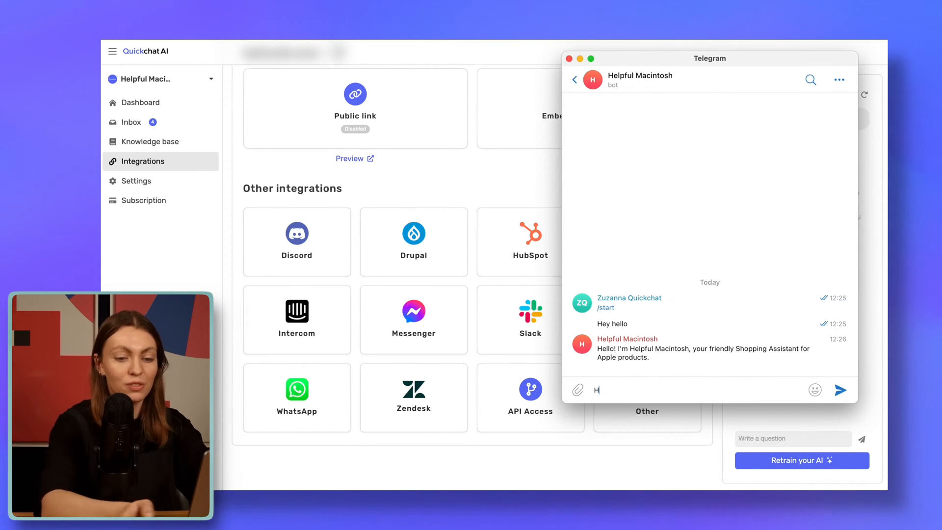
{"action": "type", "text": "ey I wan"}
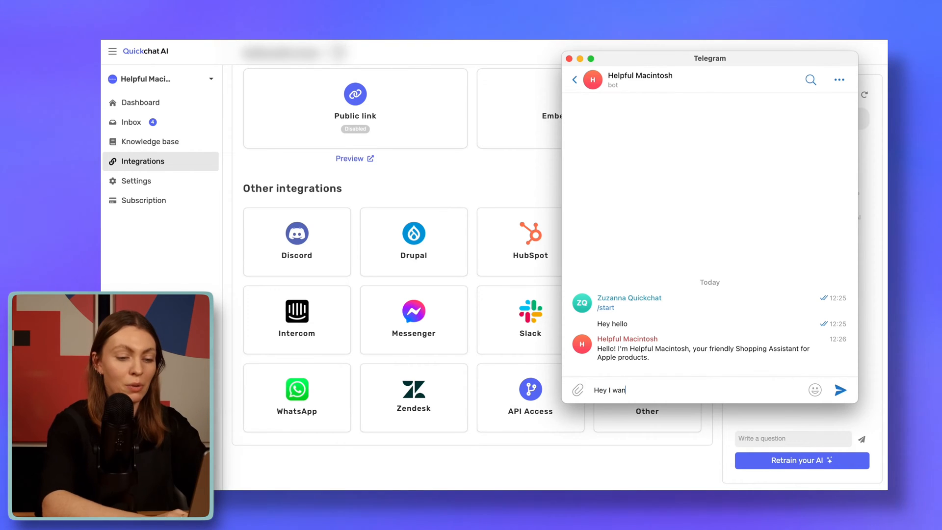
{"action": "type", "text": "na buy a macbook"}
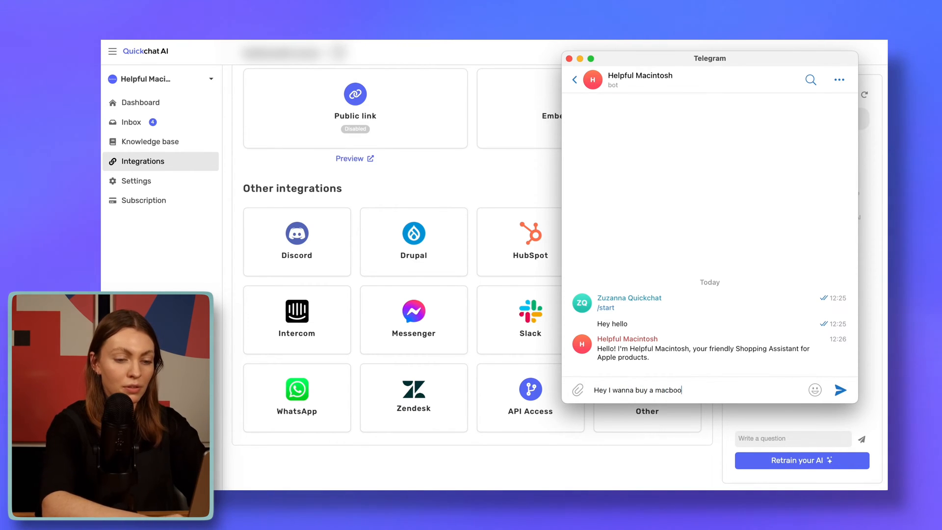
{"action": "key", "text": "Return"}
Switch back to Quickchat AI and open the most recent Telegram conversation, #5, in the Inbox
{"action": "left_click", "coordinate": [160, 126]}
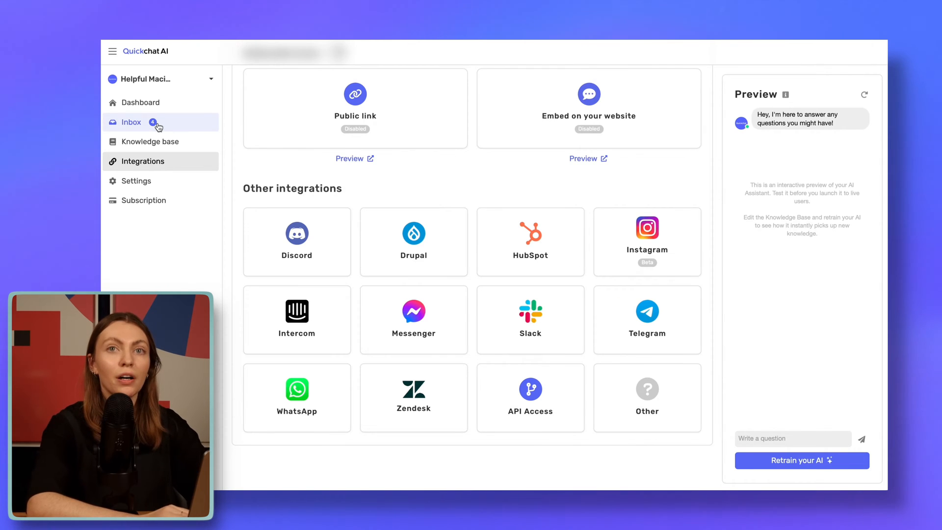
{"action": "left_click", "coordinate": [158, 126]}
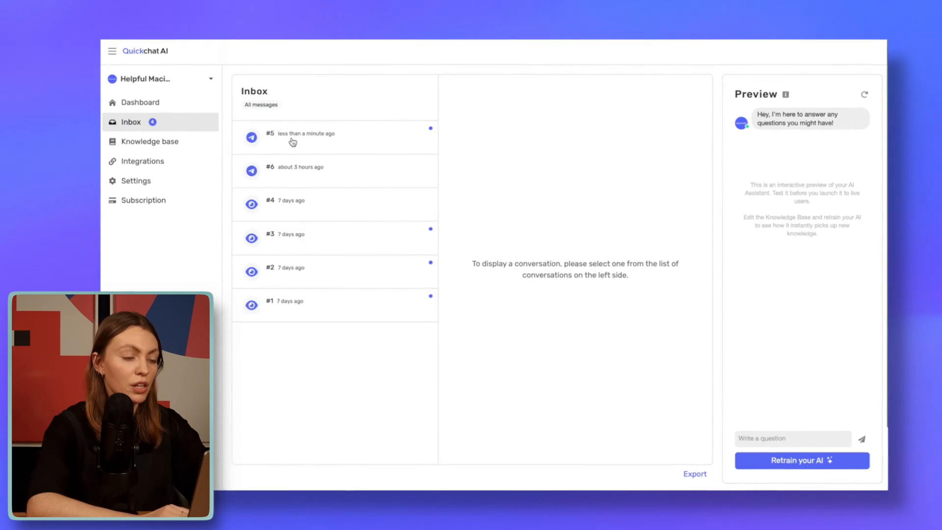
{"action": "left_click", "coordinate": [290, 143]}
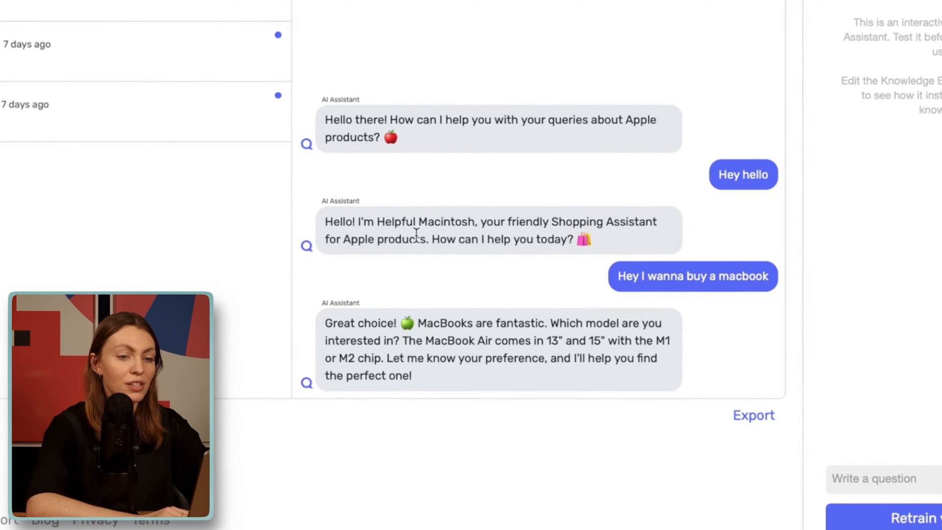